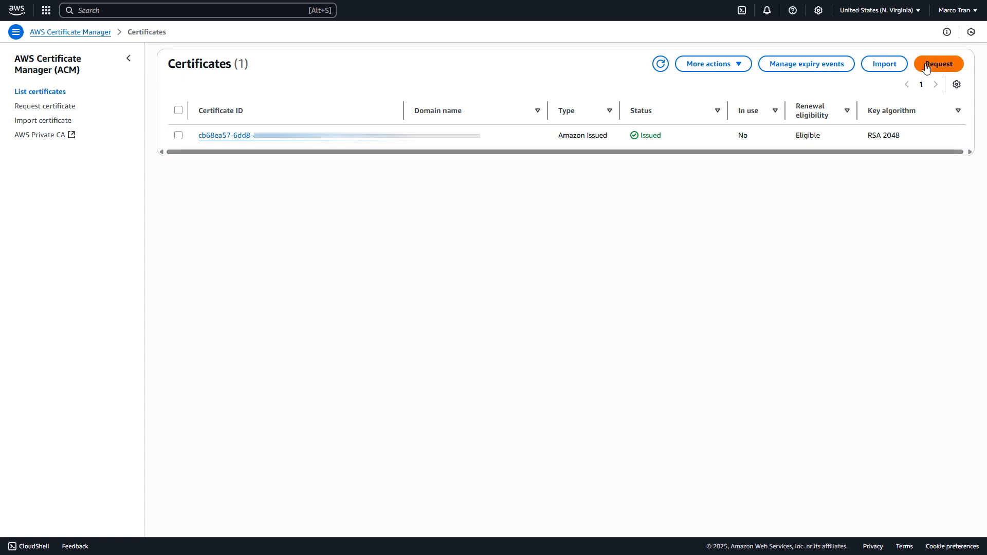
left_click(928, 67)
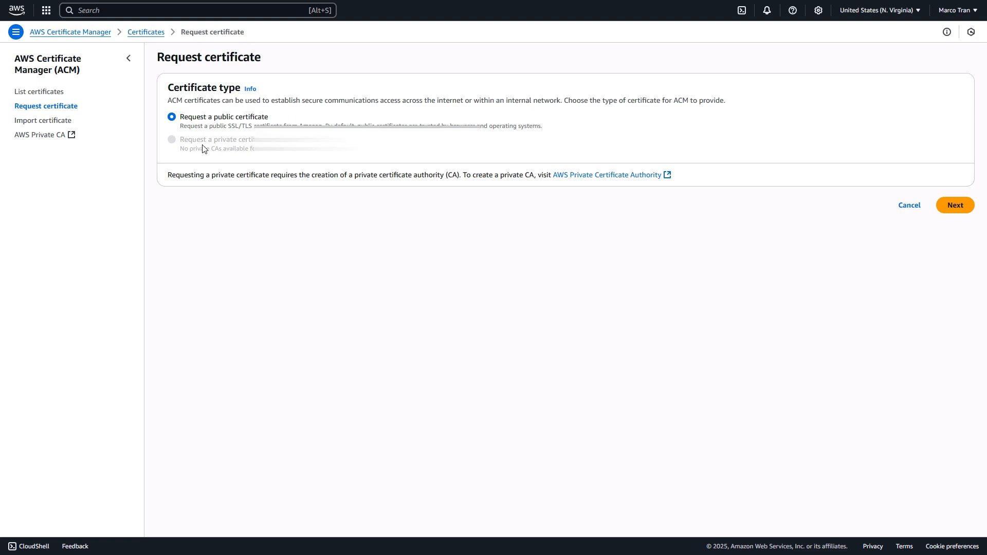
left_click(229, 119)
left_click(955, 205)
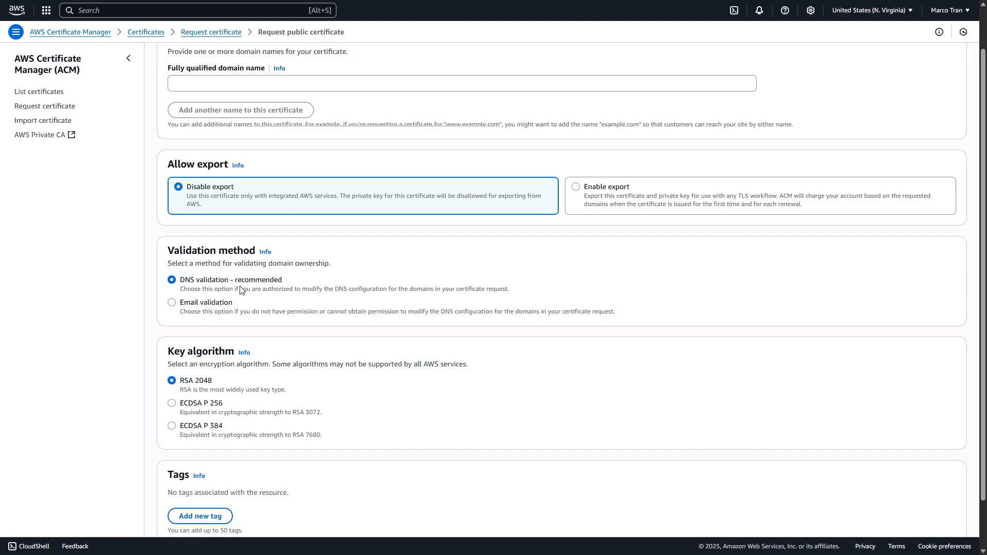
left_click_drag(544, 290, 184, 283)
scroll(328, 353, "down", 2)
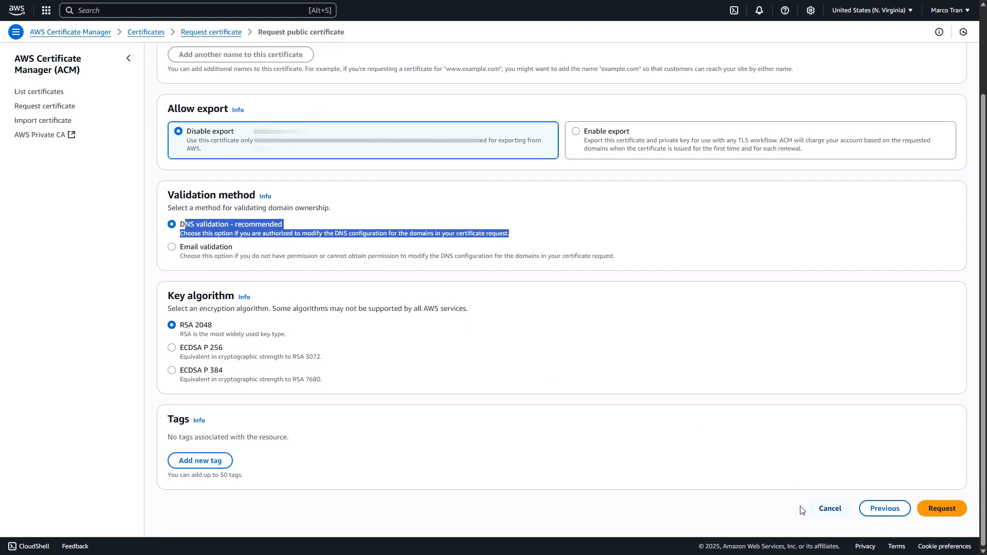
left_click(827, 514)
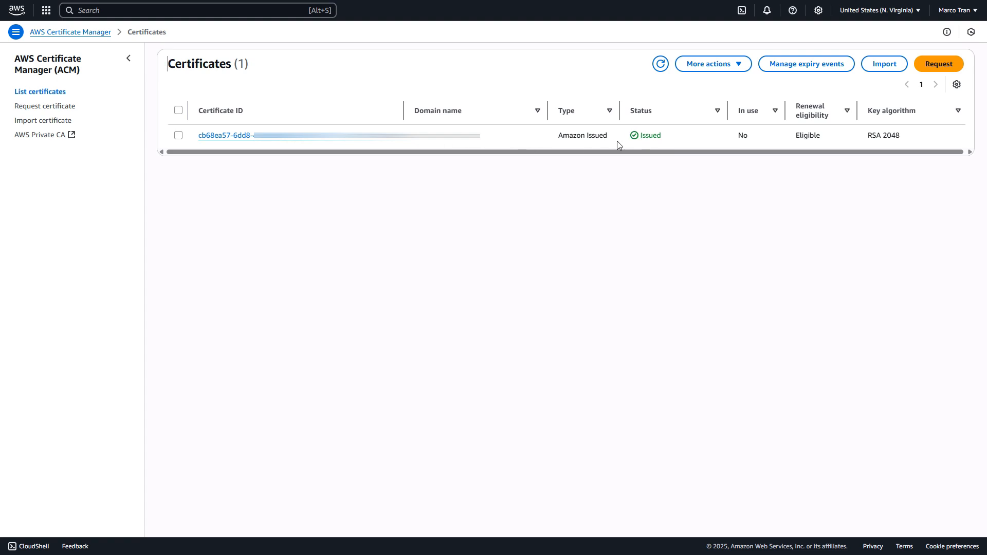
Step: Check the existing certificate's type and status in the certificate list, and open its export form
left_click_drag(617, 144, 555, 139)
left_click_drag(641, 137, 689, 140)
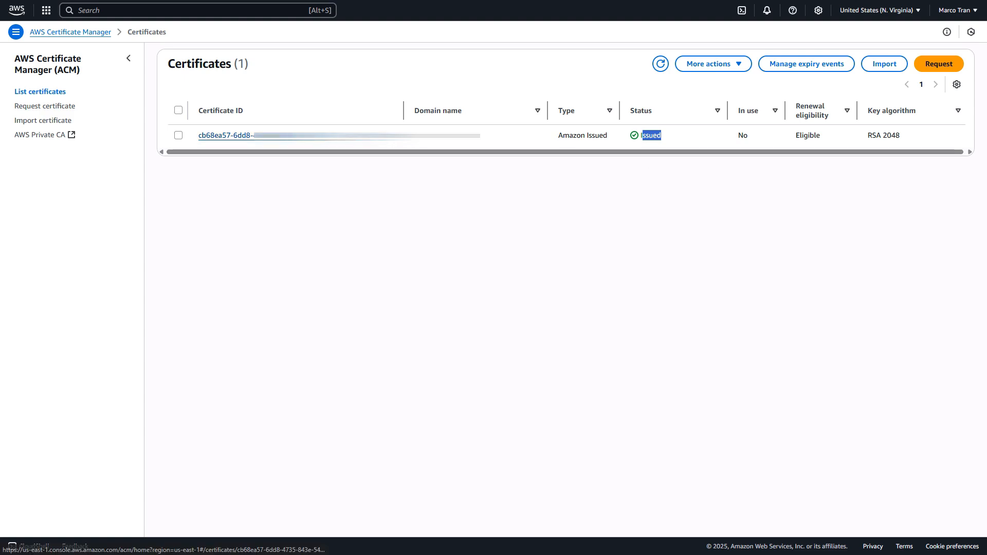
left_click(227, 135)
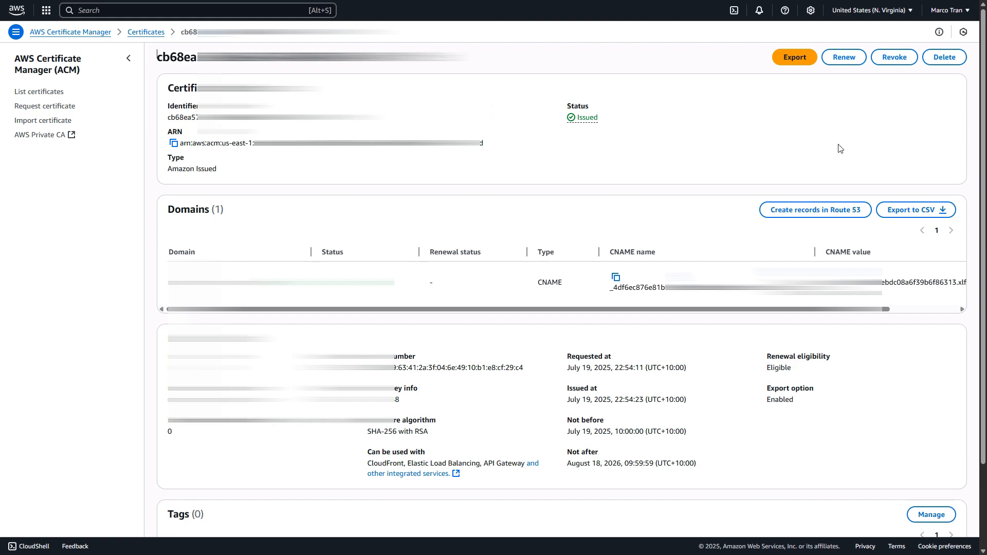
left_click(794, 63)
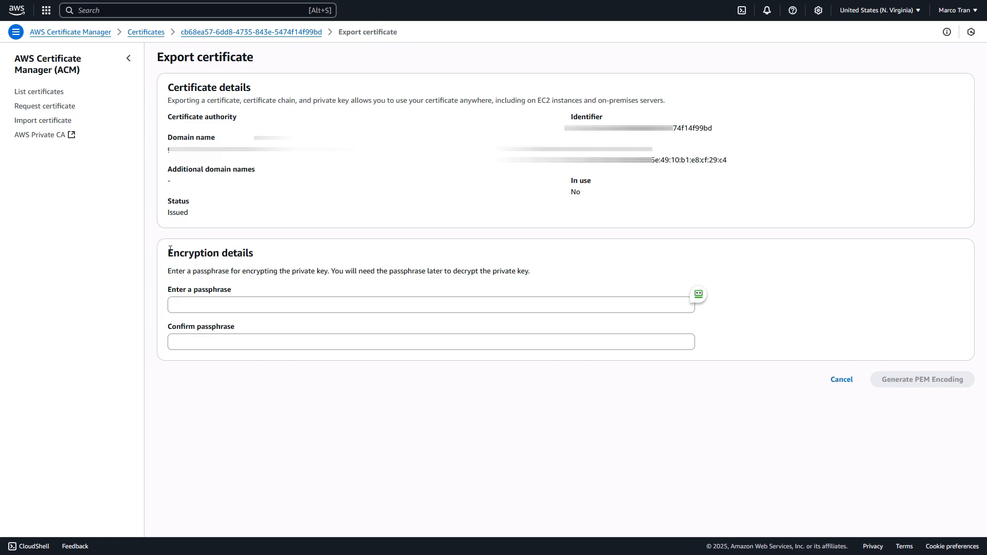
Step: Enter and confirm the passphrase for encrypting the private key, and generate the certificate's PEM encoding
left_click(283, 304)
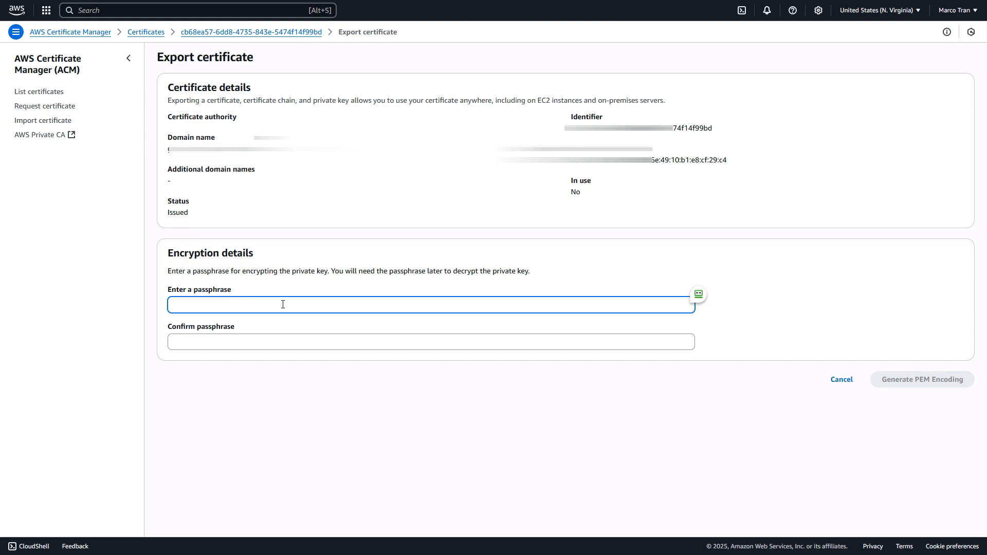
type("•••••••••")
key("ctrl+a")
type("•••••••••••")
key("Tab")
type("•••••••••••")
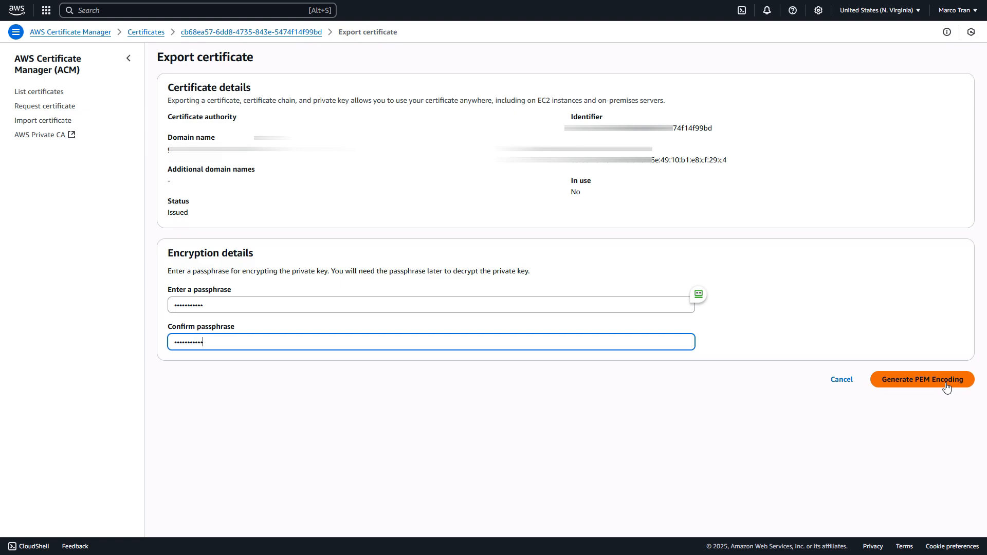
left_click(947, 387)
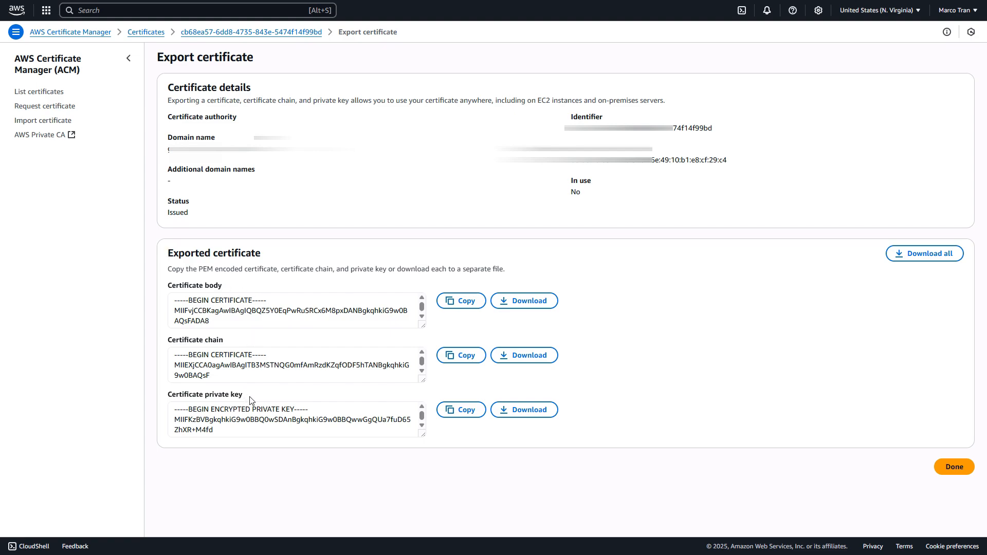
Step: Start downloading all exported certificate files, saving certificate (1).txt and cancelling the chain and private key saves
left_click(915, 261)
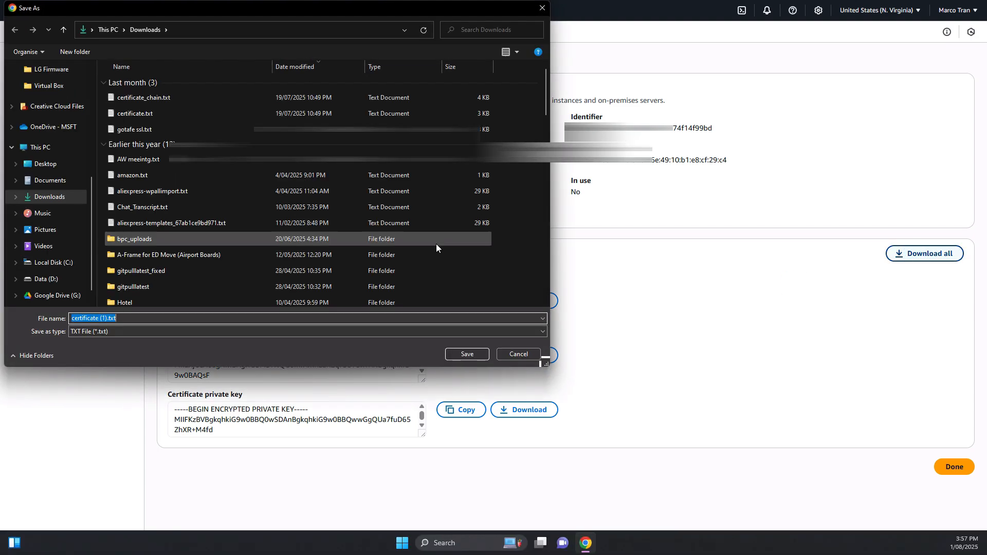
left_click(473, 354)
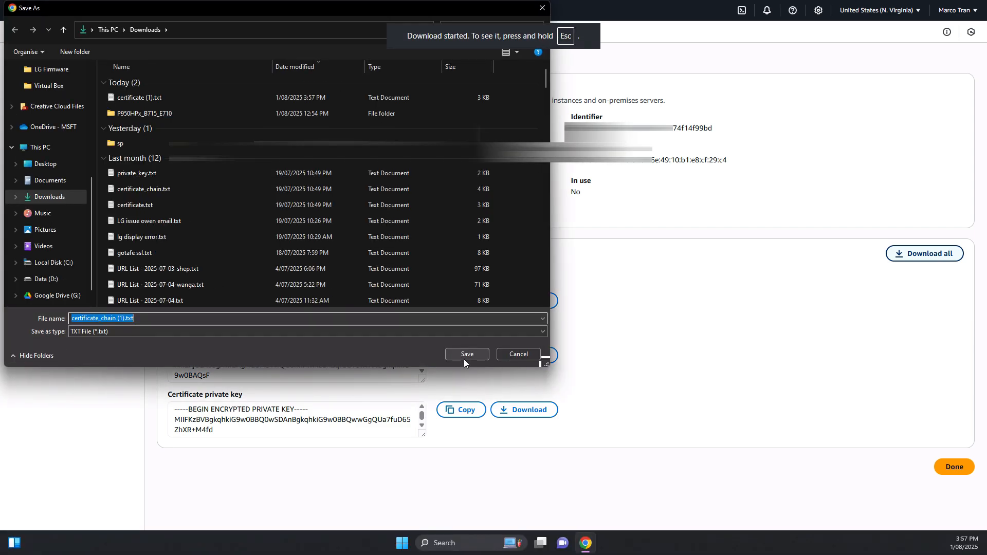
left_click(524, 354)
left_click(524, 410)
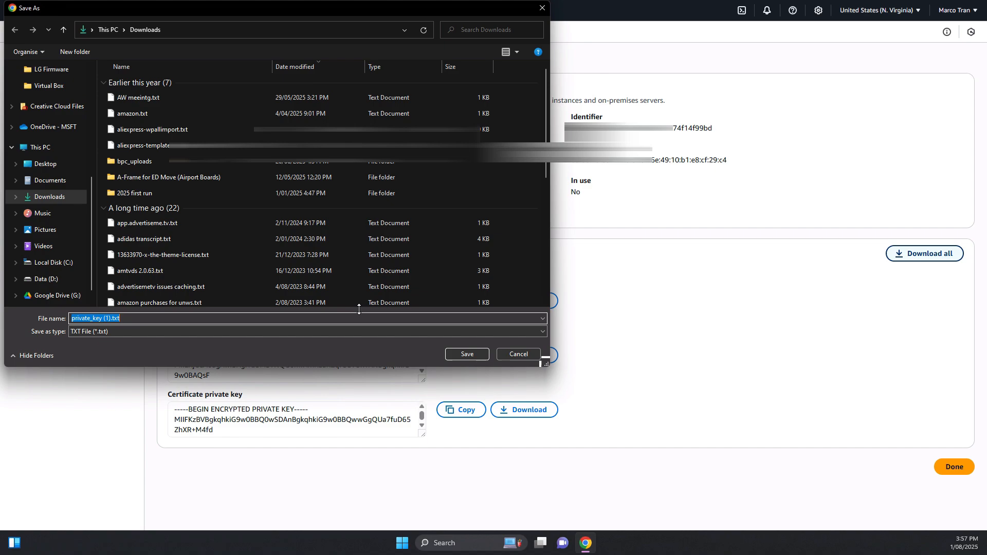
left_click(507, 356)
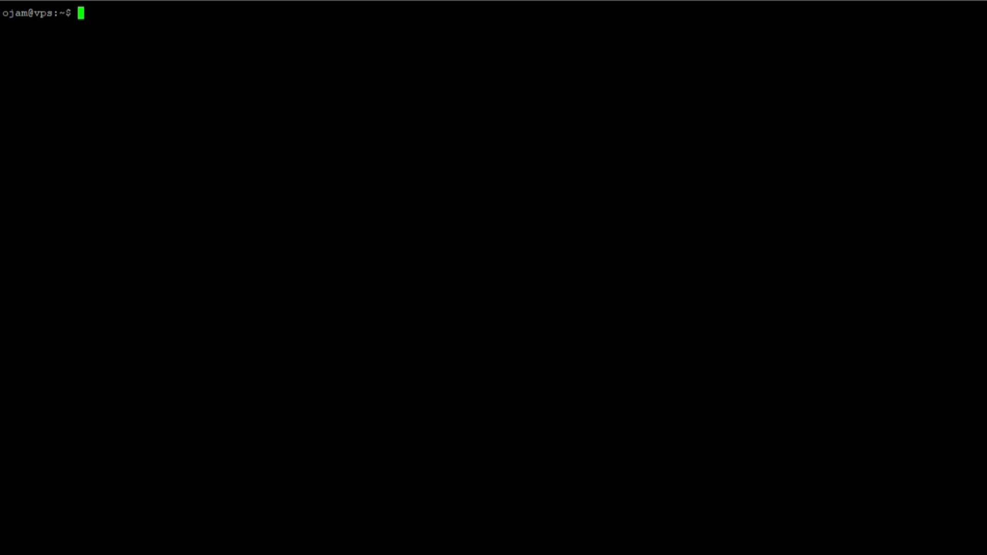
Step: In the server terminal, create the file private-key with vi, paste the encrypted private key into it and save
type("vi privae-ke")
key("BackSpace")
key("BackSpace")
key("BackSpace")
key("BackSpace")
type("te-key")
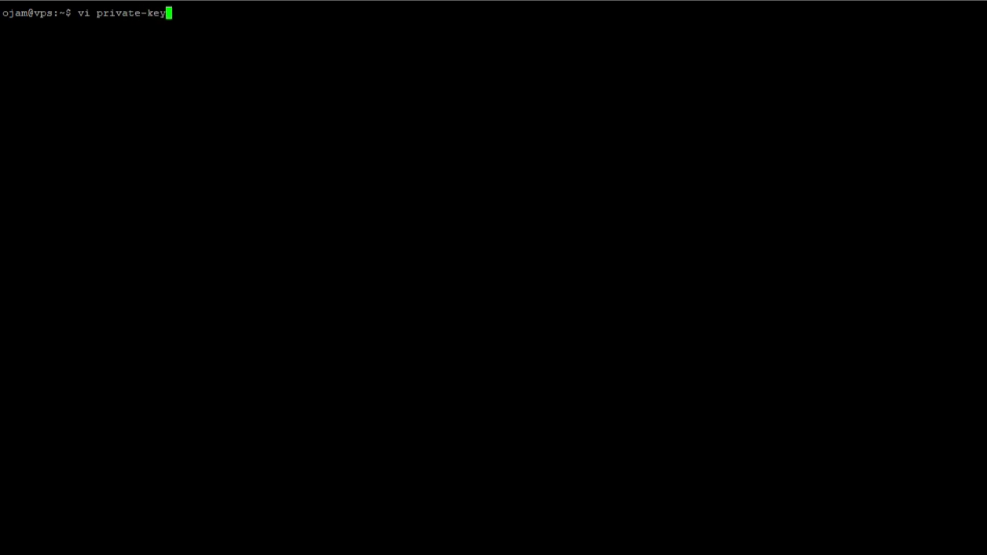
key("Return")
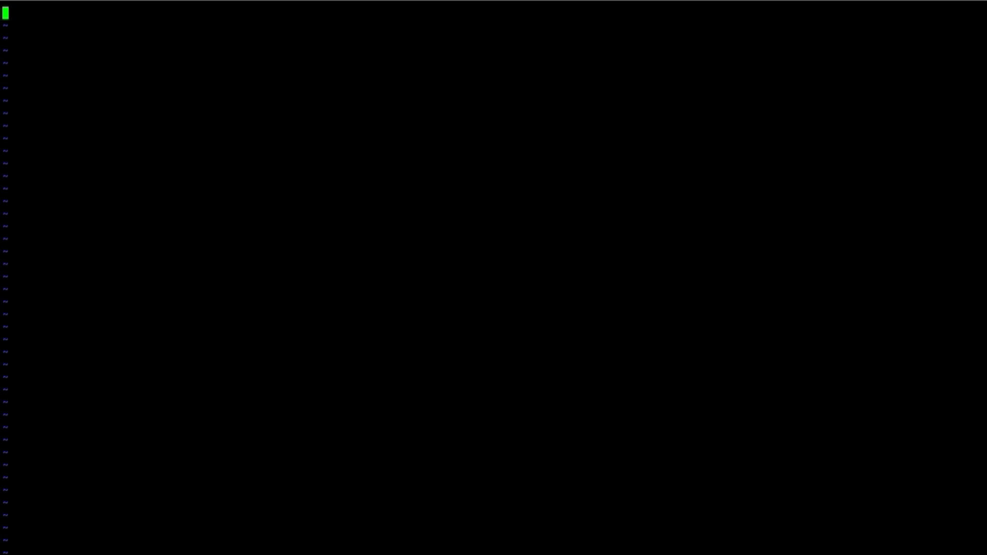
key("shift+Insert")
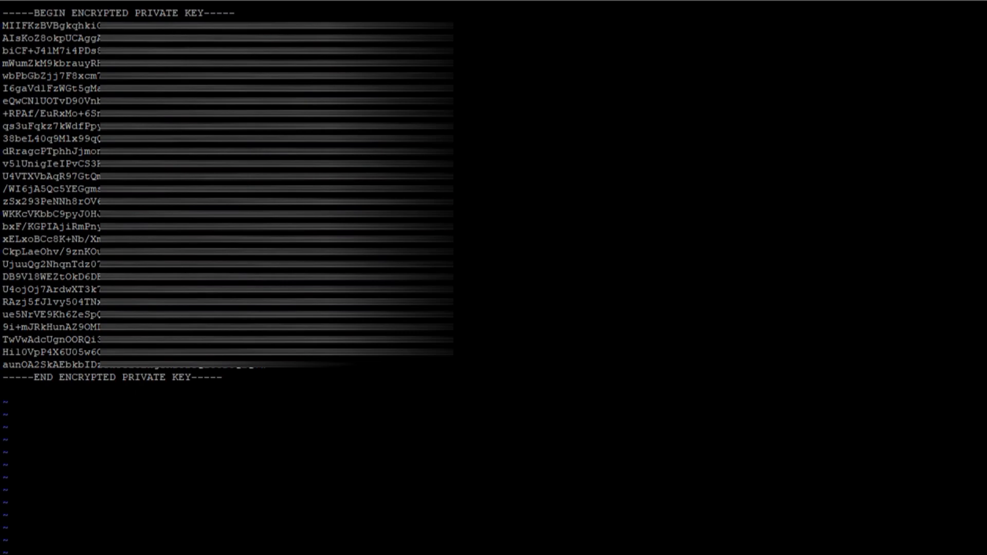
key("Return")
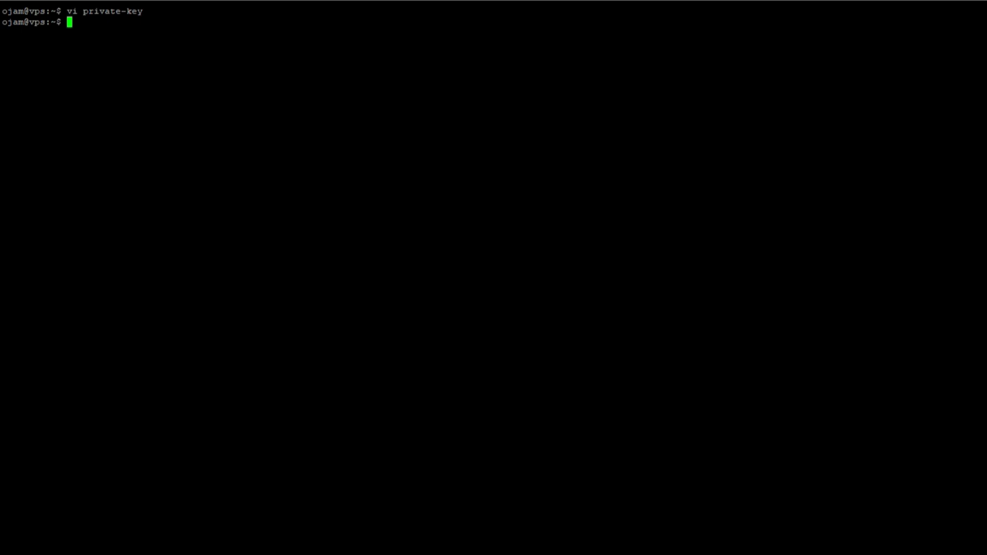
Step: List the openssl commands and run openssl rsa -in private-key -out private-key-out to decrypt the key
type("openssl")
key("Return")
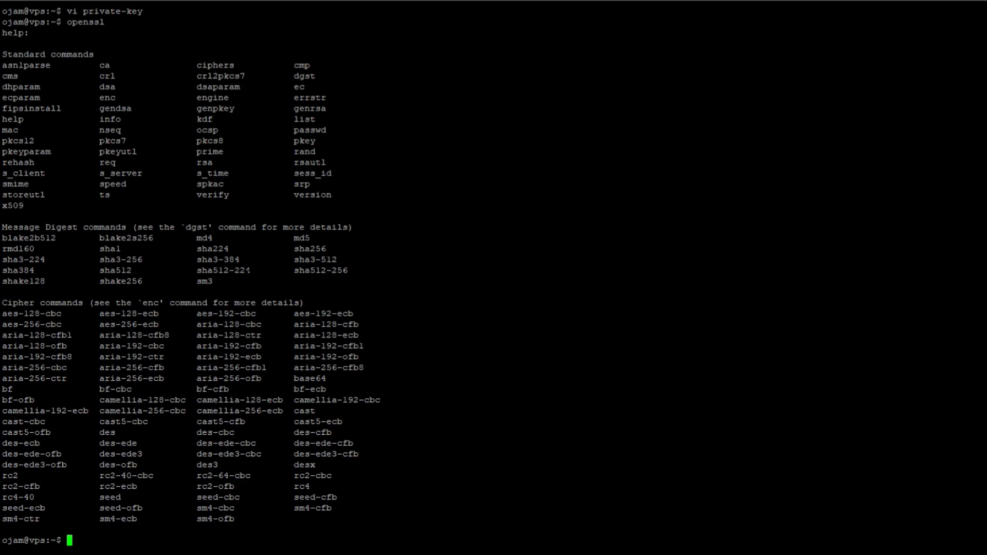
type("openssl rsa -in pi")
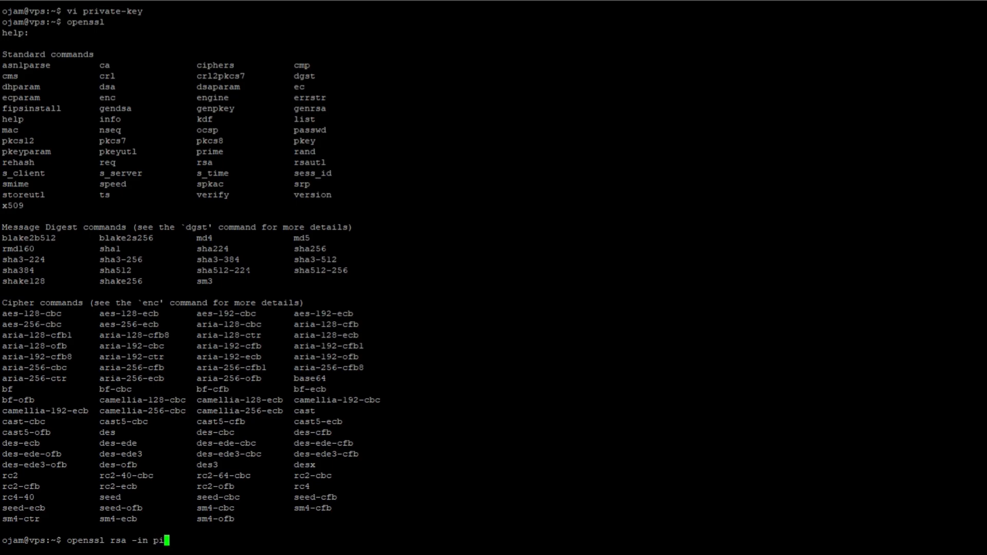
type("r")
key("Tab")
type("-out private")
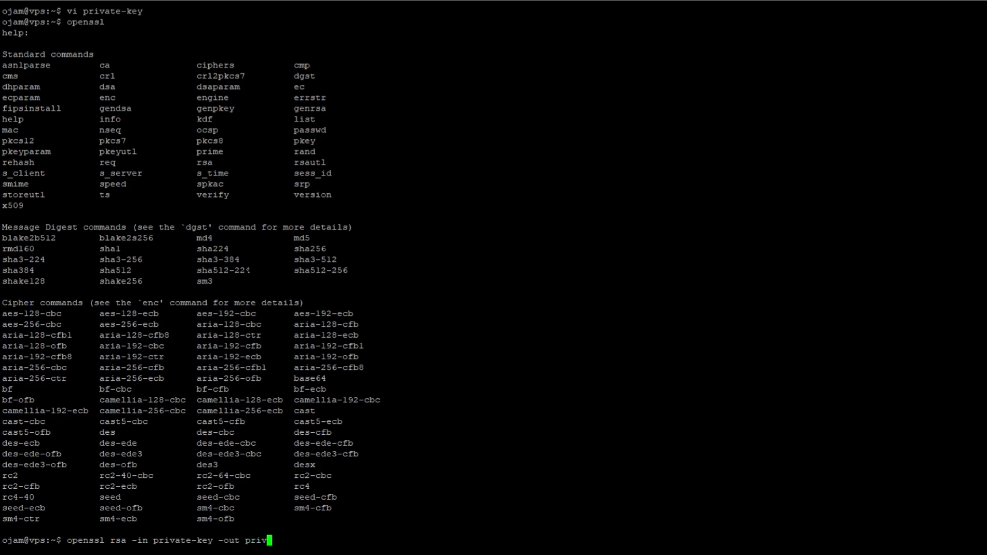
type("-key-out")
key("Return")
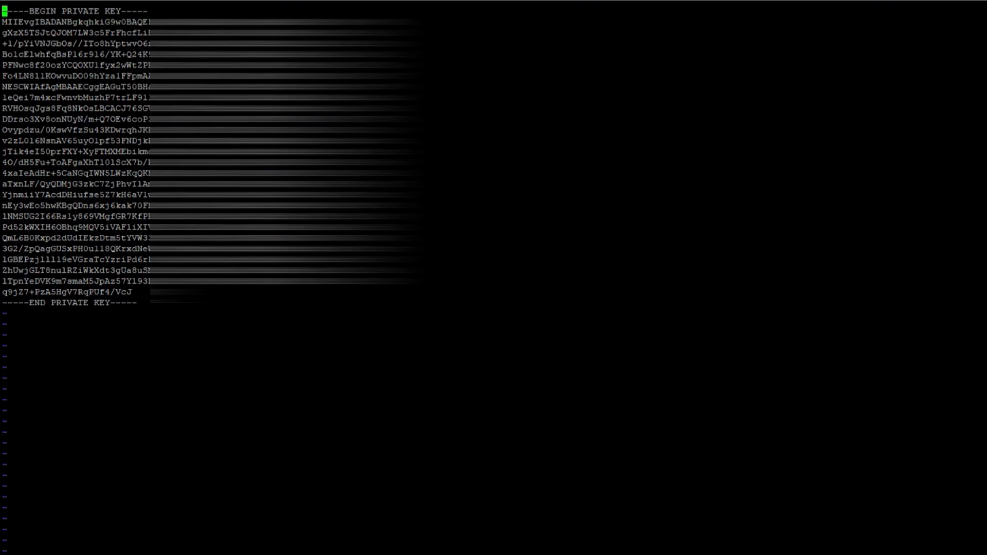
Step: Highlight the entire decrypted private key in the private-key-out file, including its begin and end lines
left_click_drag(159, 304, 10, 20)
left_click_drag(5, 17, 5, 13)
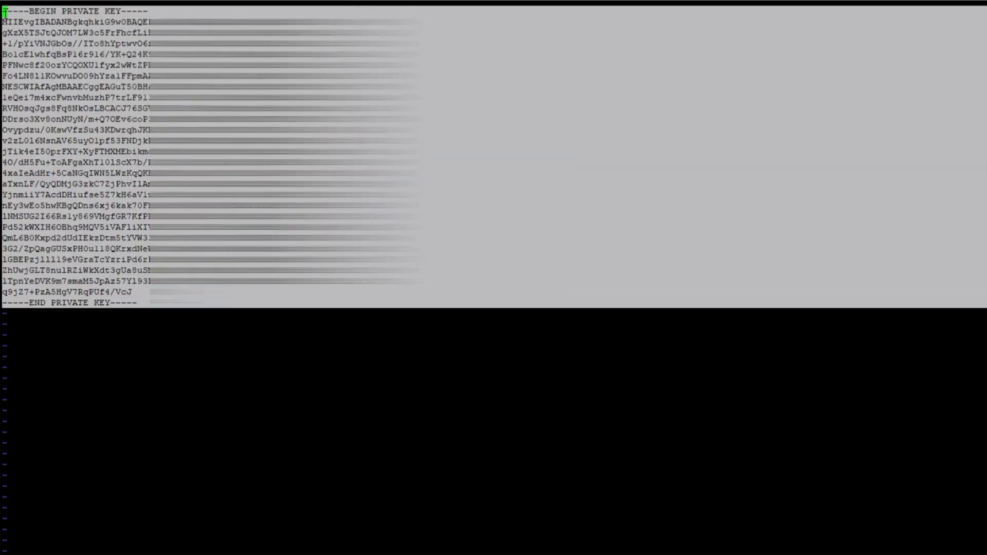
left_click(237, 306)
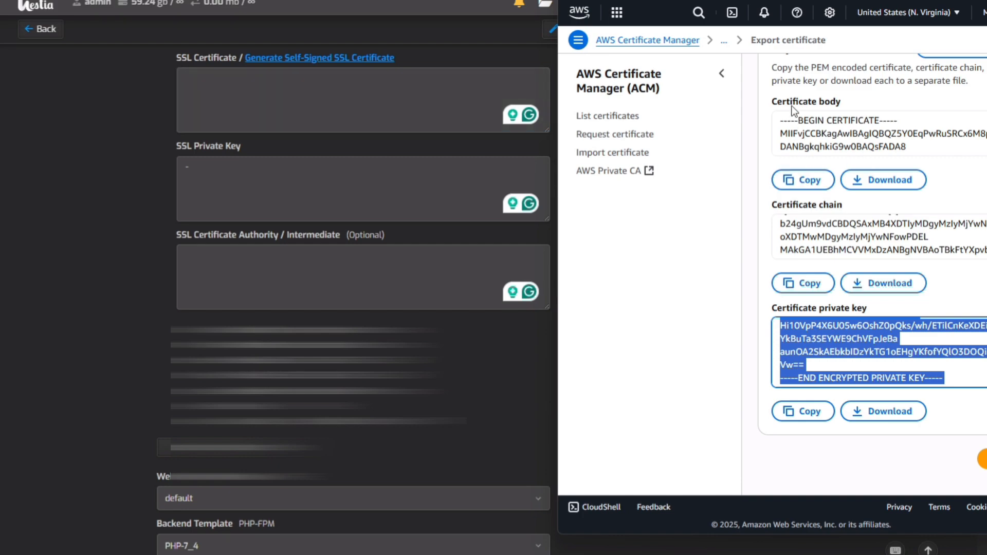
Step: Copy the certificate body from the AWS export page into the SSL Certificate field in Hestia
left_click(790, 181)
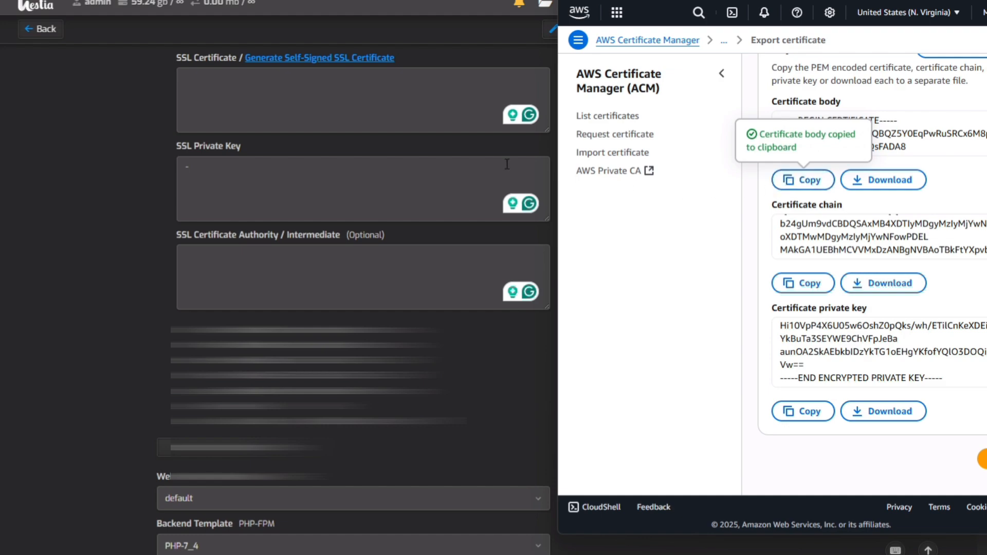
left_click(291, 97)
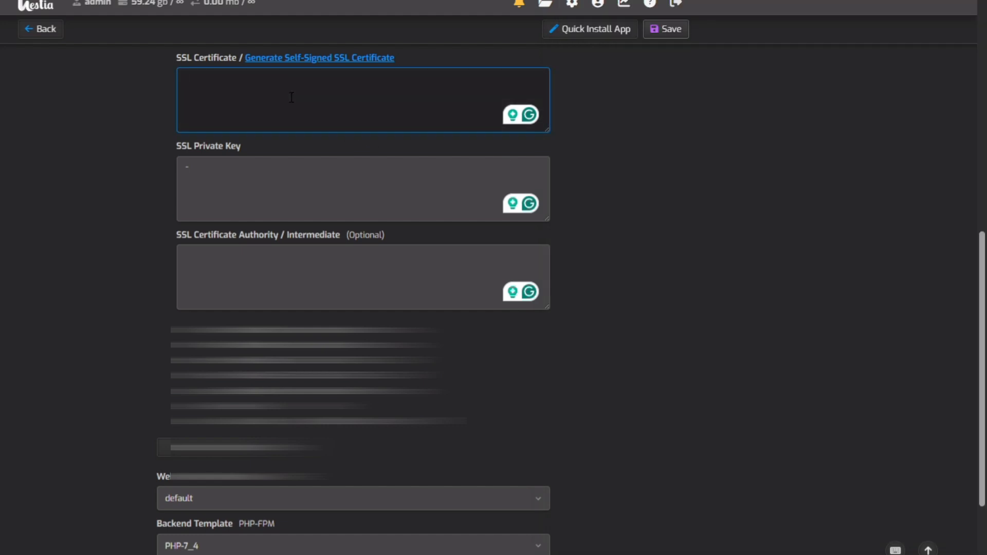
key("ctrl+v")
Step: Copy the certificate chain from the AWS export page into Hestia's SSL Certificate Authority / Intermediate field
key("alt+Tab")
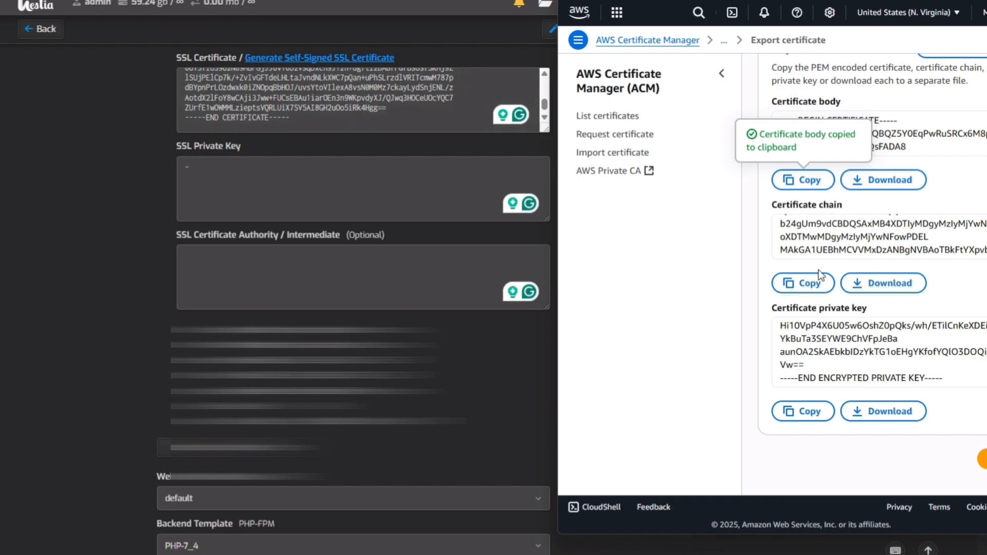
left_click(804, 282)
left_click(258, 258)
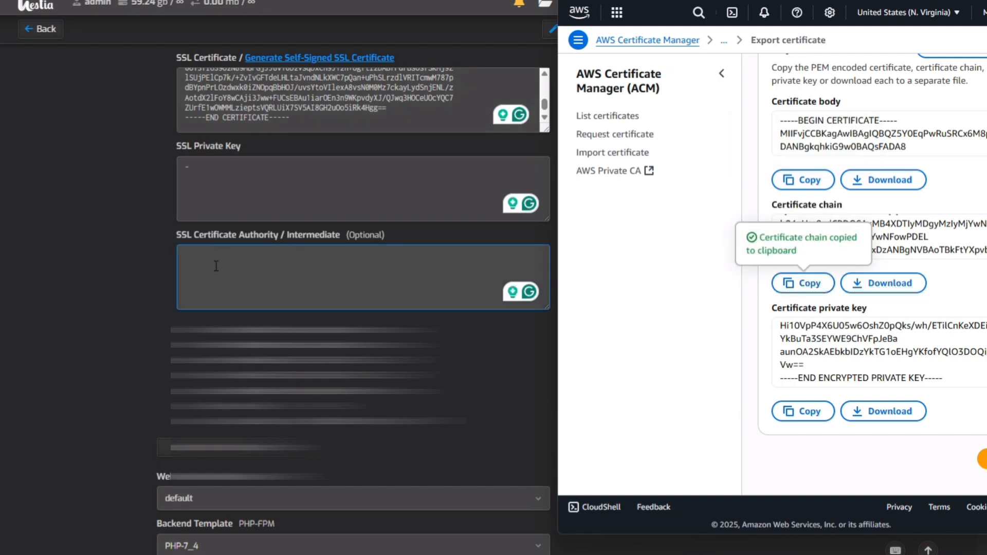
left_click(232, 259)
key("ctrl+v")
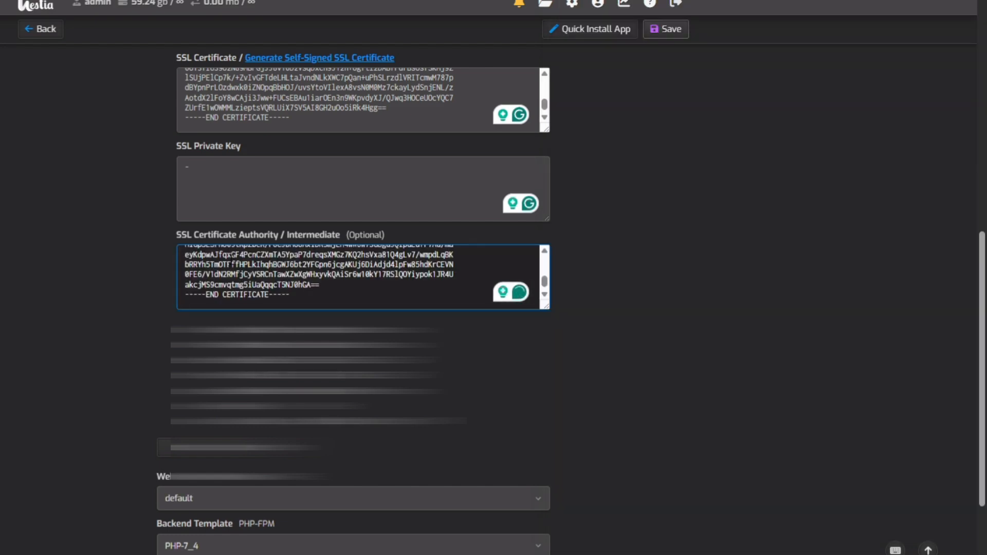
Step: Highlight the full encrypted certificate private key text on the AWS export page
key("alt+Tab")
left_click(781, 352)
key("ctrl+a")
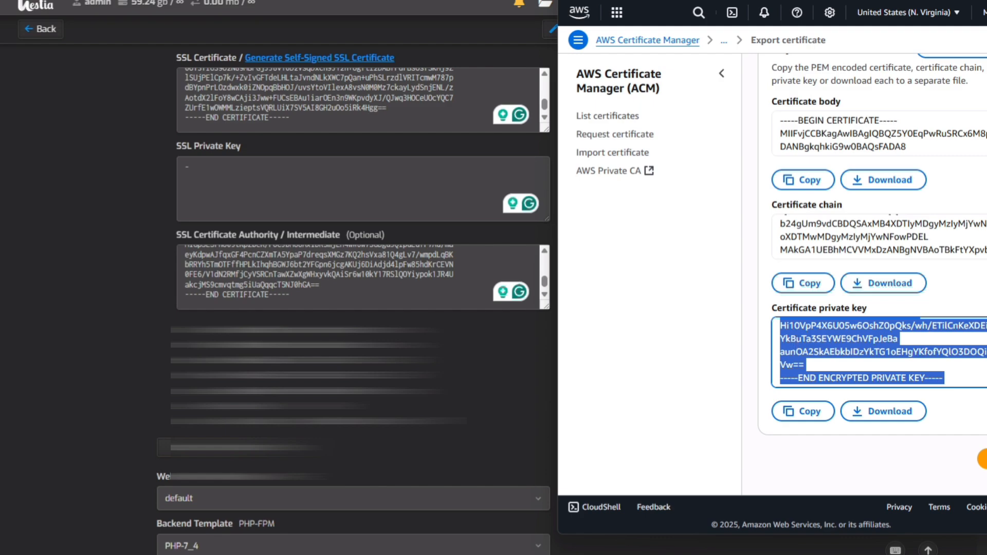
key("alt+Tab")
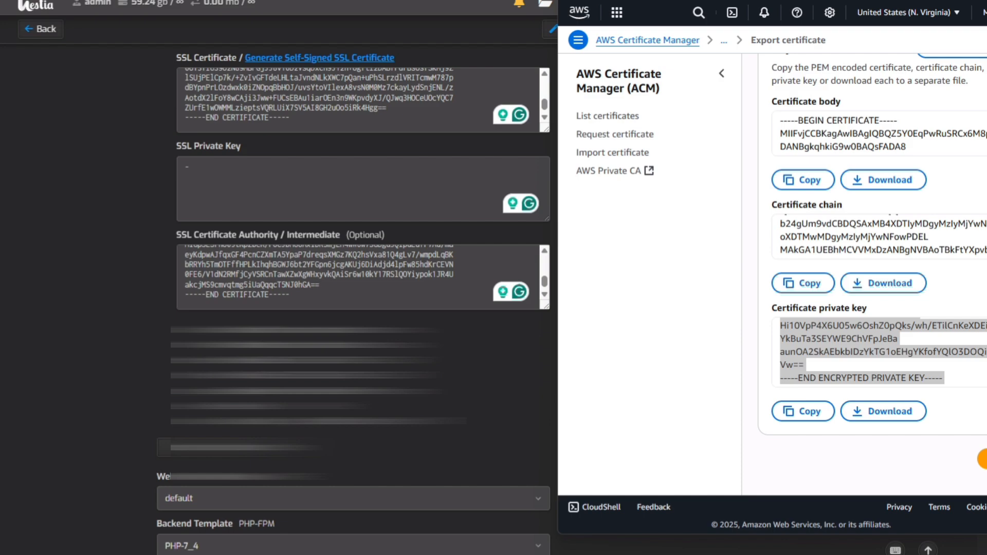
Step: Switch to the PuTTY terminal, quit vi and reopen the private-key-out file holding the decrypted key
key("alt+Tab")
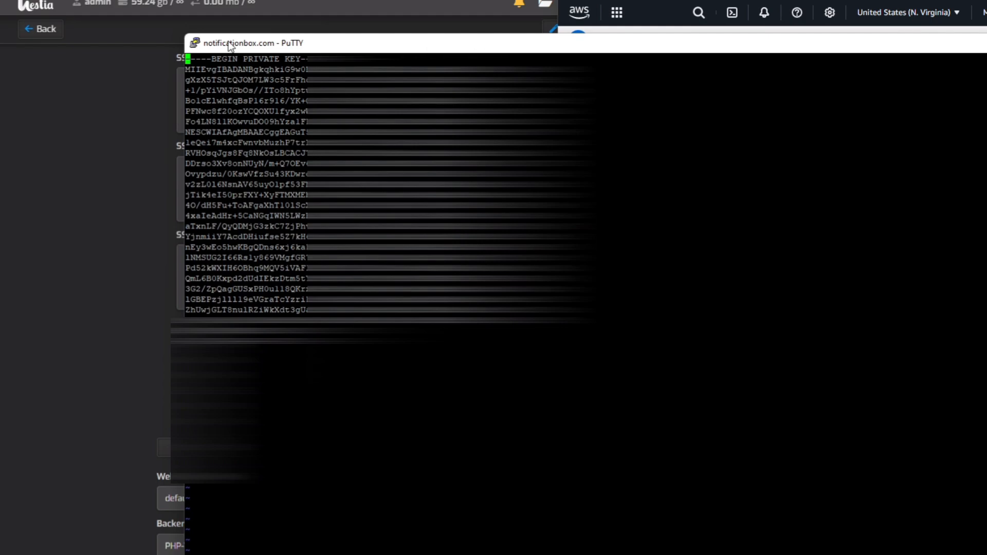
left_click_drag(188, 36, 246, 25)
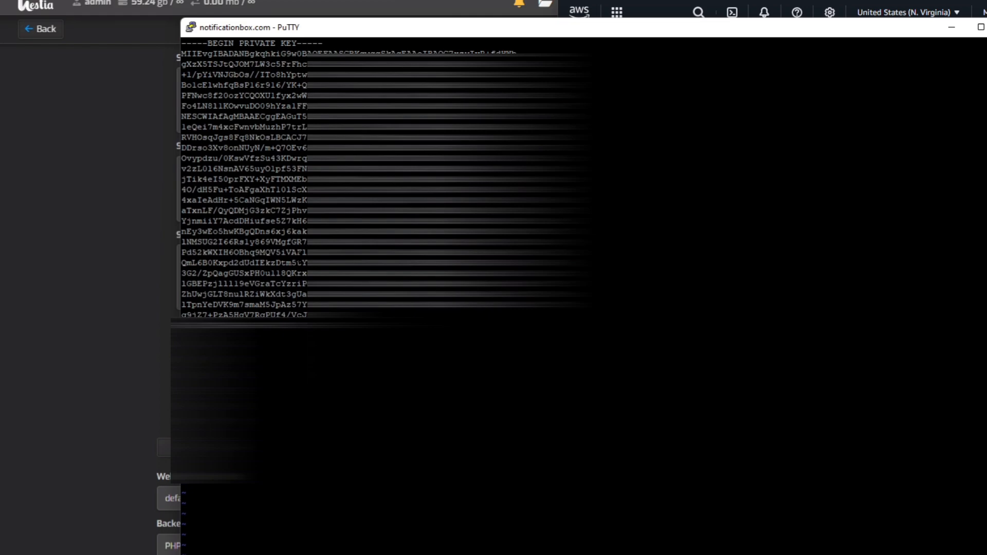
type(":q")
key("Return")
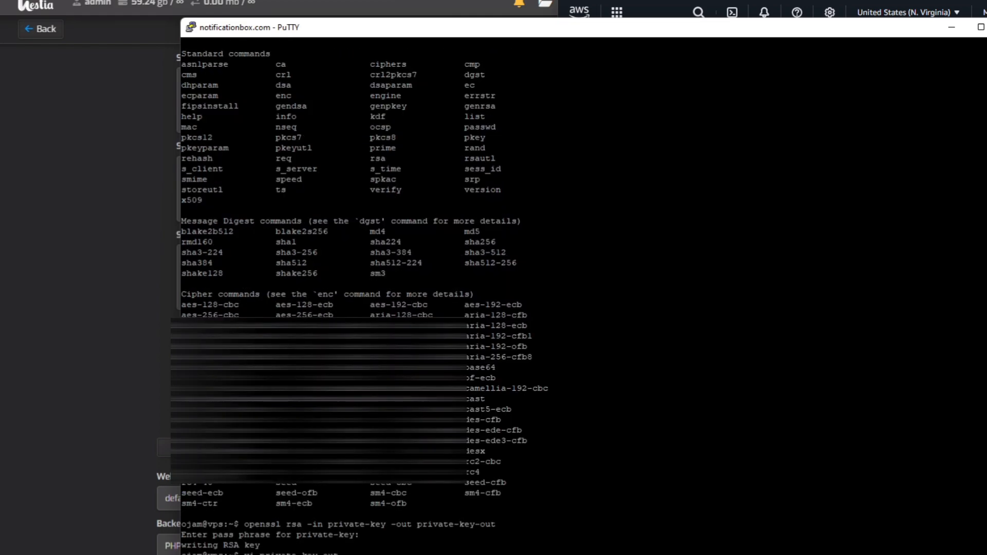
key("Return")
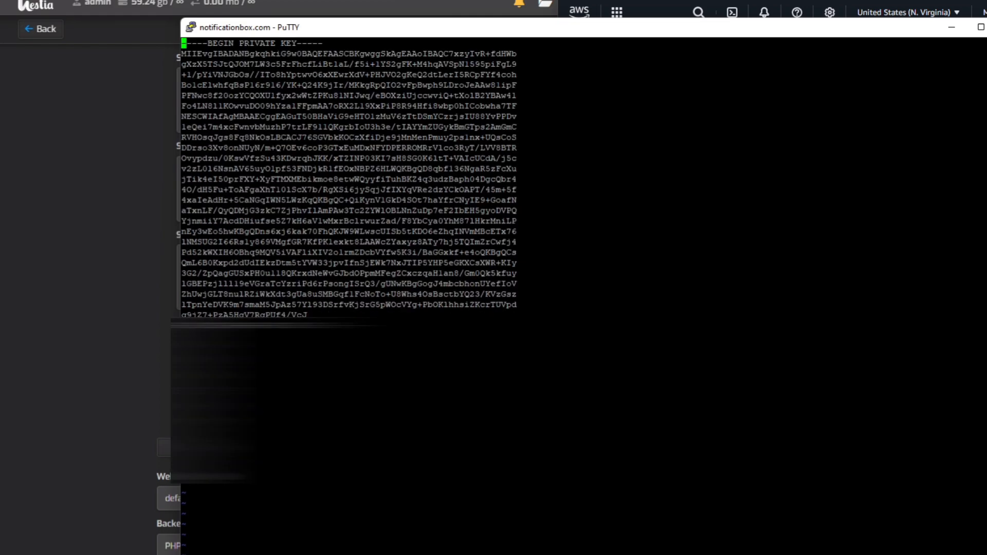
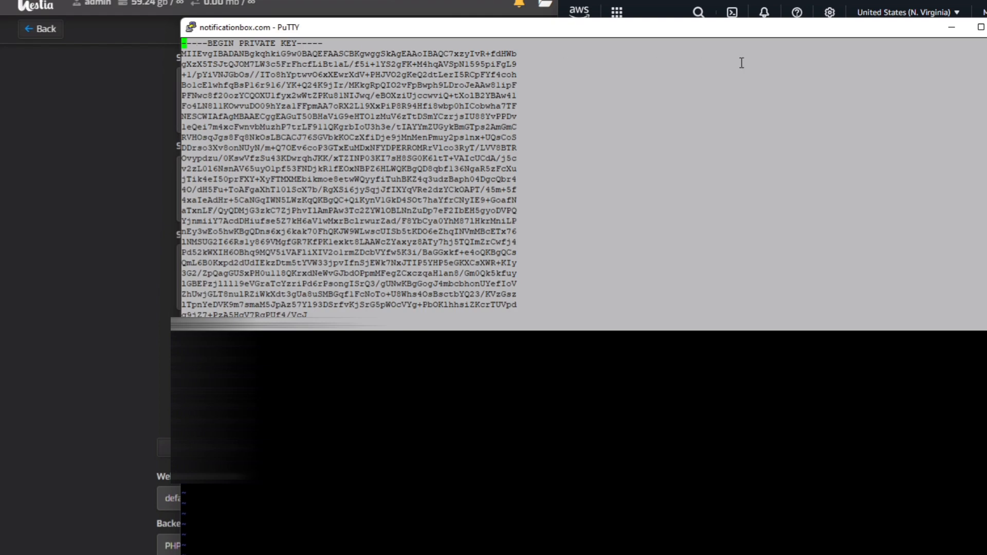
Step: Copy the decrypted private key from the terminal into Hestia's SSL Private Key field
left_click(950, 28)
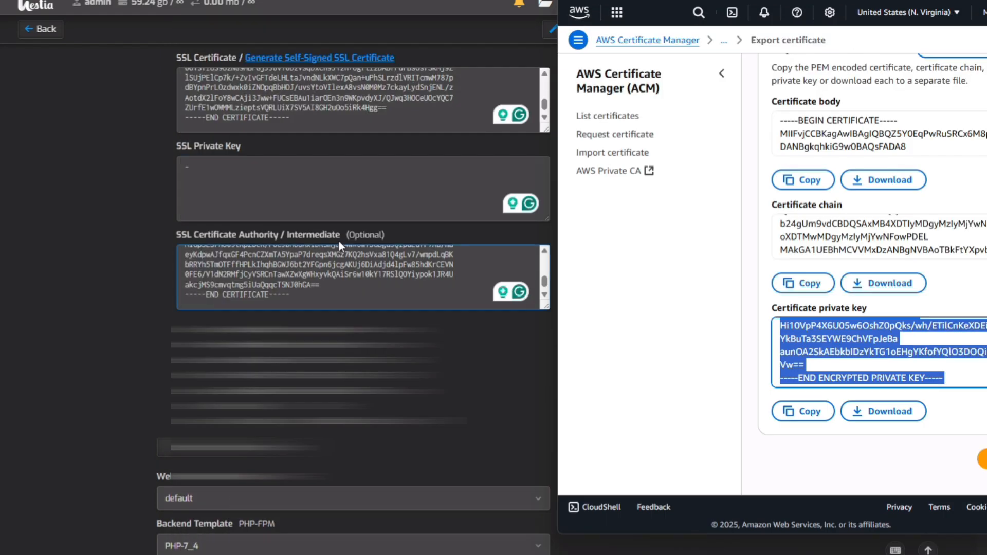
left_click(270, 169)
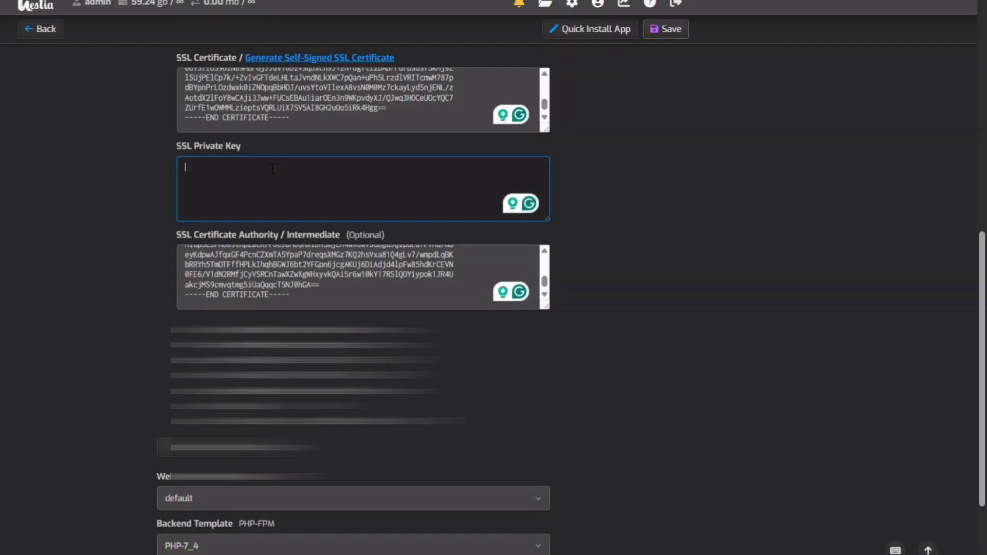
key("ctrl+v")
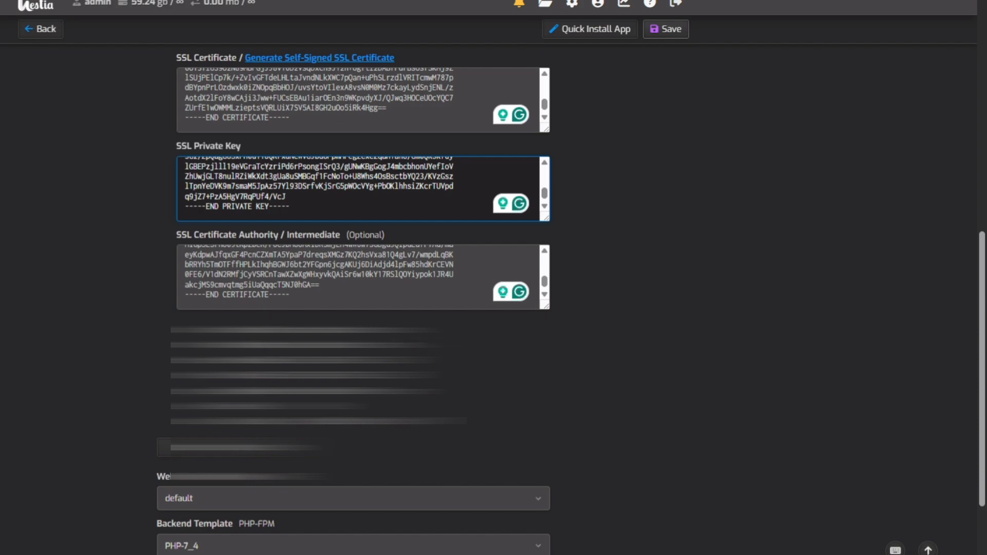
Step: Switch to the AWS Certificate Manager window, maximise it, and open the list of certificates
mouse_move(431, 554)
left_click(517, 513)
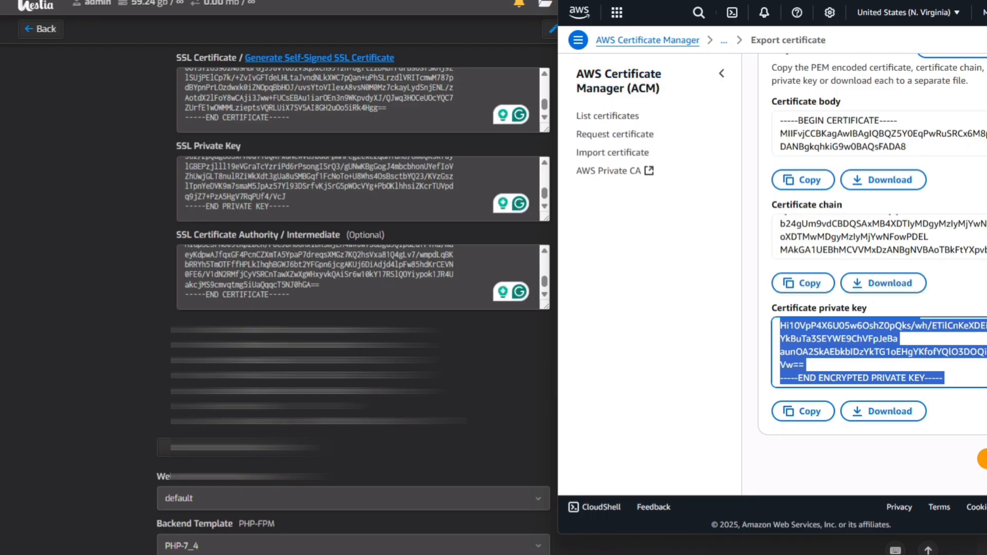
left_click_drag(848, 2, 231, 1)
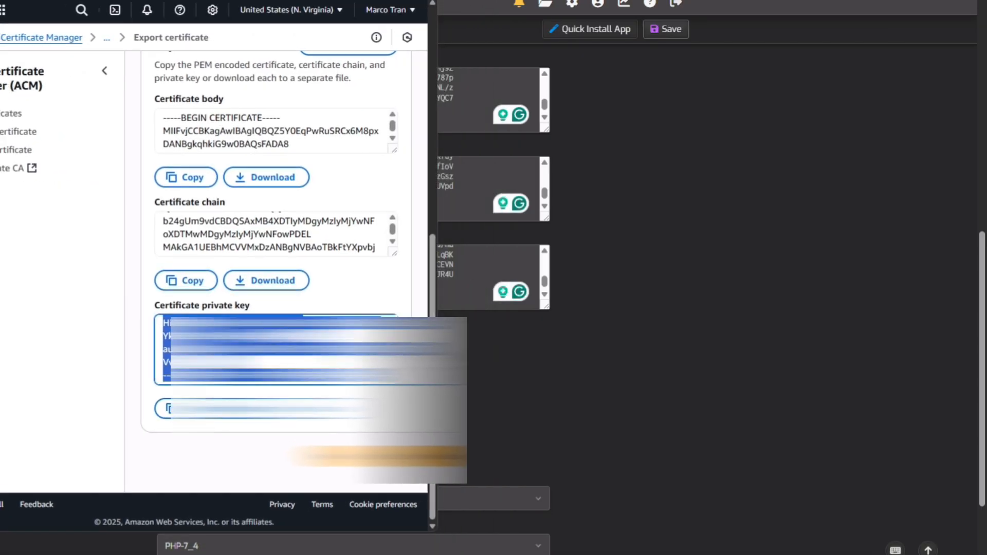
left_click(394, 1)
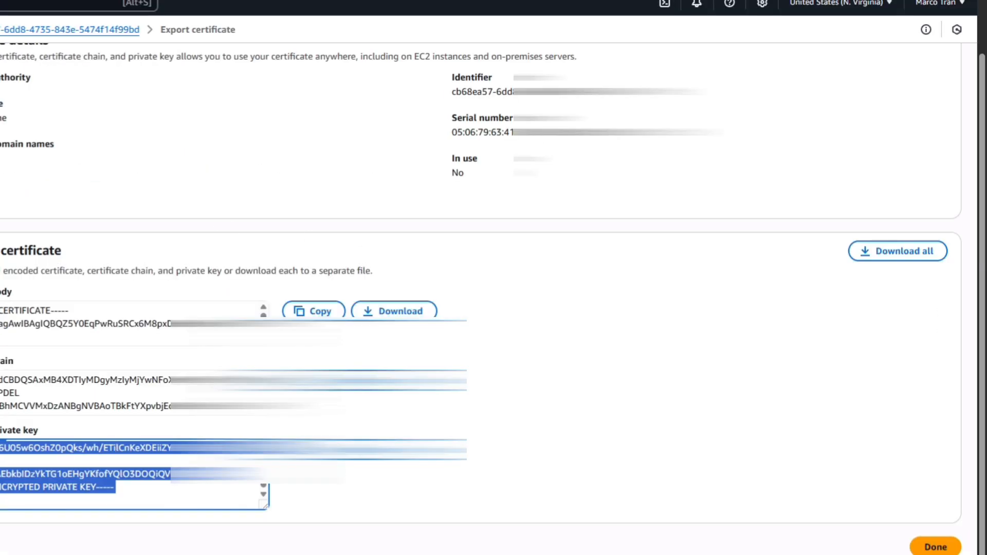
left_click(0, 108)
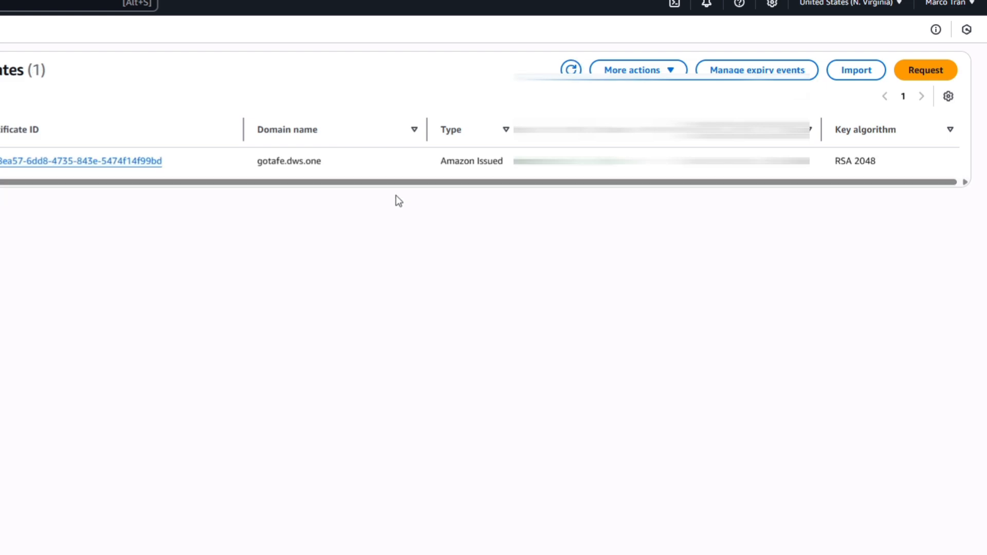